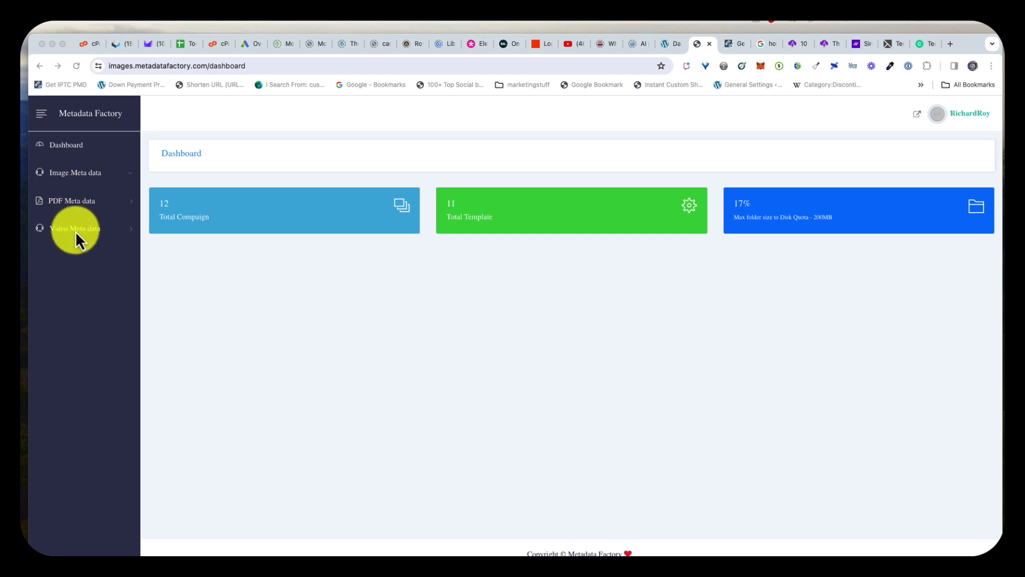
Open the image Duplicator and examine its wizard stages, from the upload source through the metadata fields to the saving options.
left_click(134, 182)
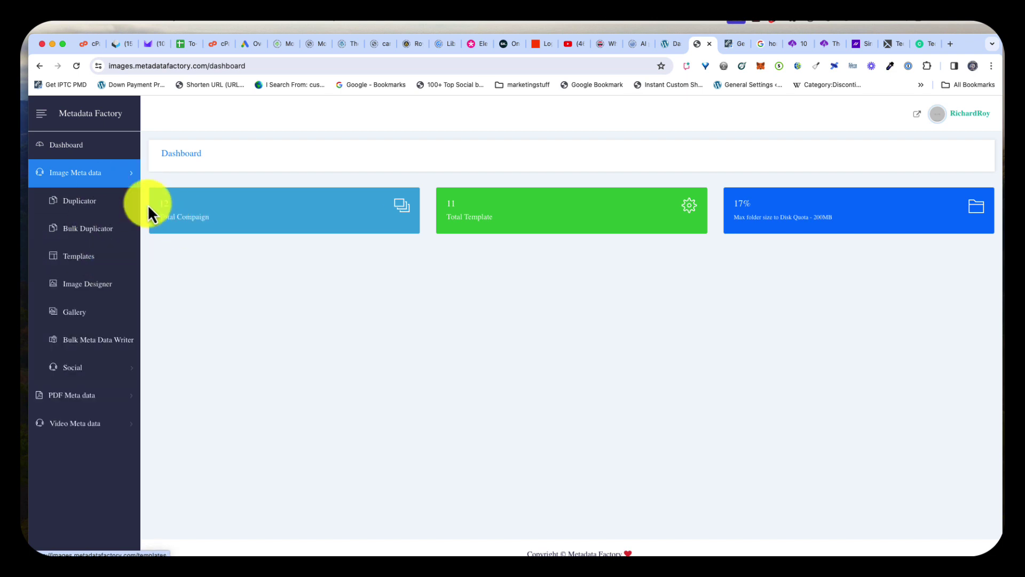
left_click(112, 205)
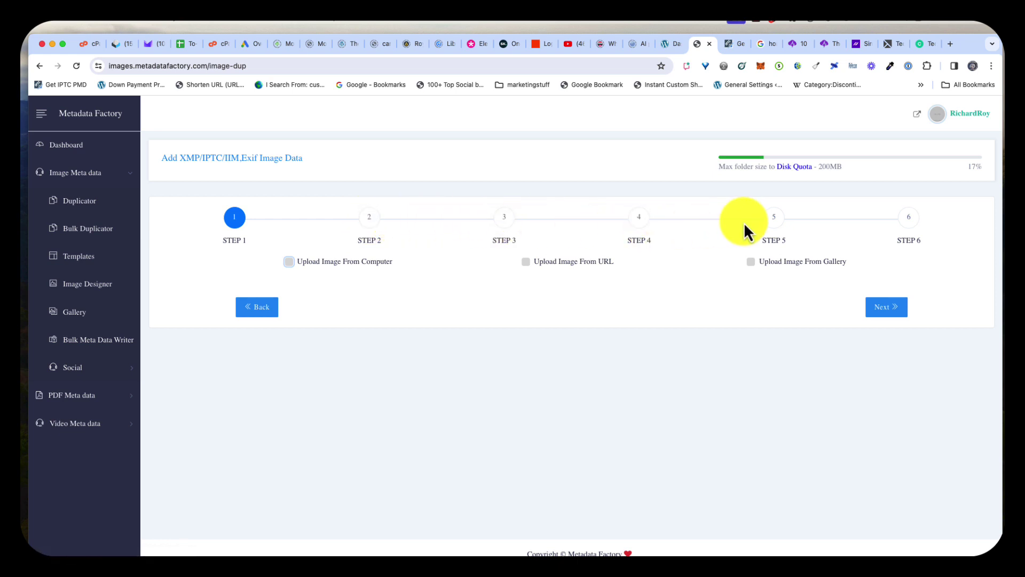
left_click(368, 219)
left_click(515, 220)
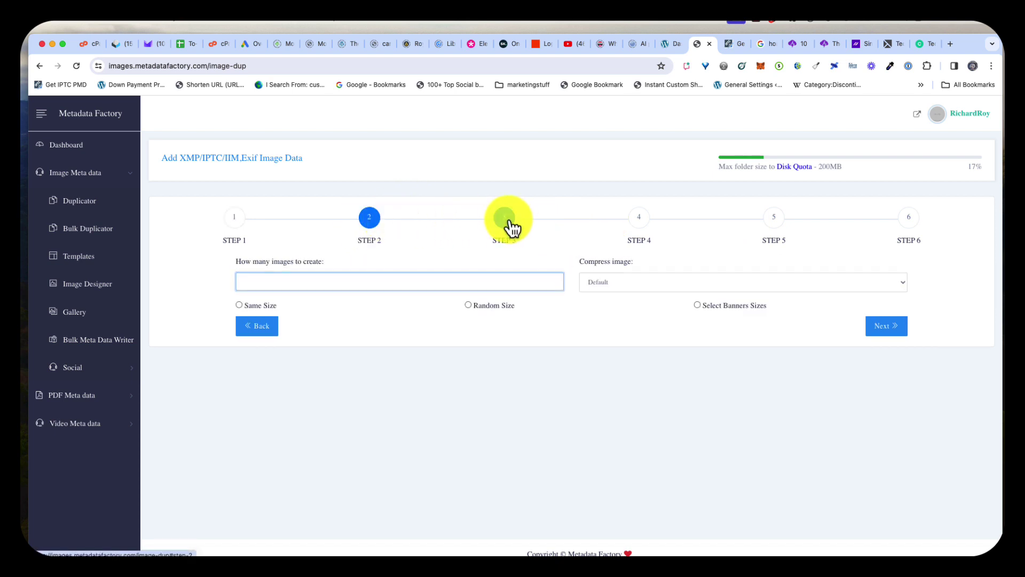
left_click(642, 221)
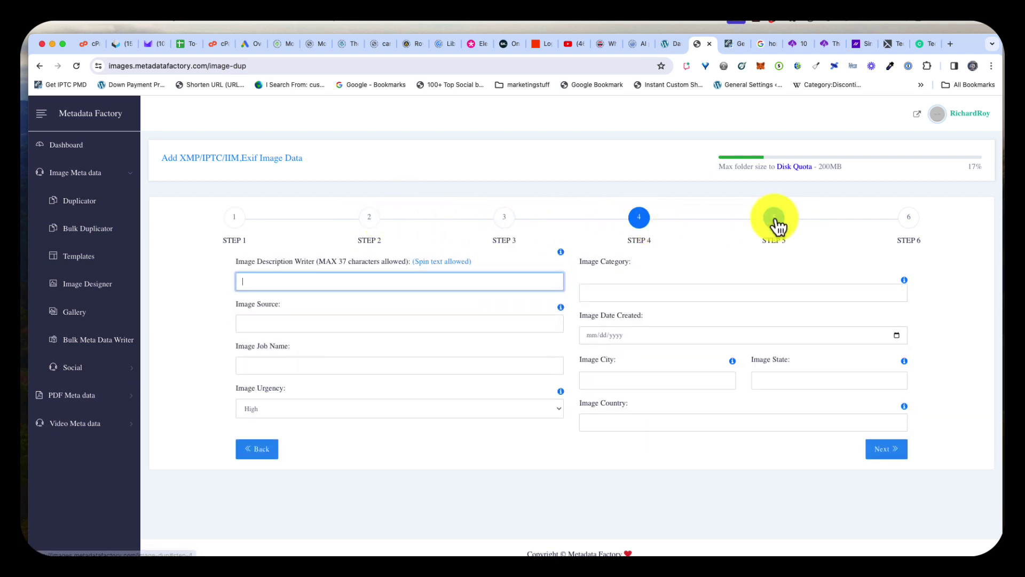
left_click(776, 222)
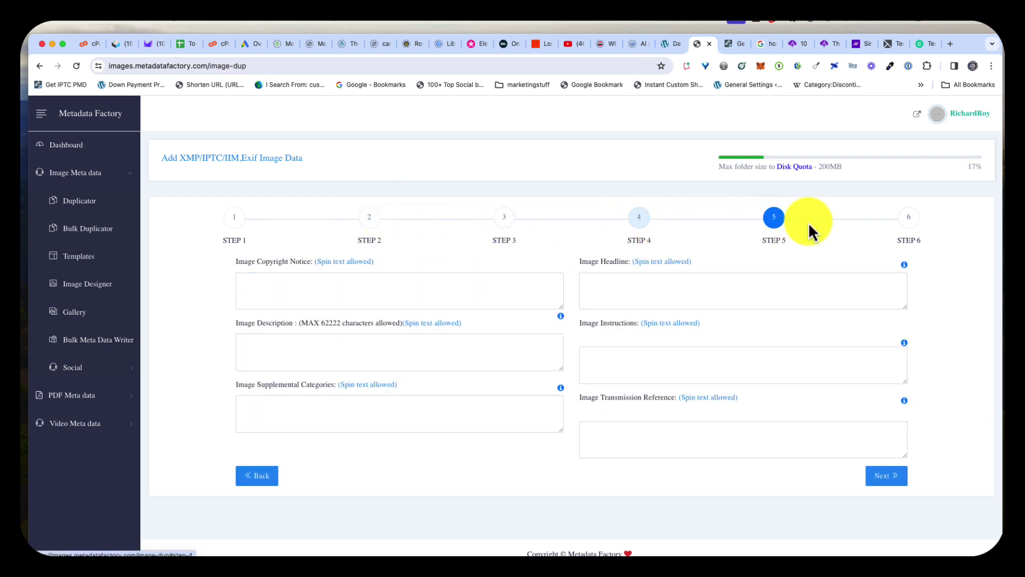
left_click(909, 222)
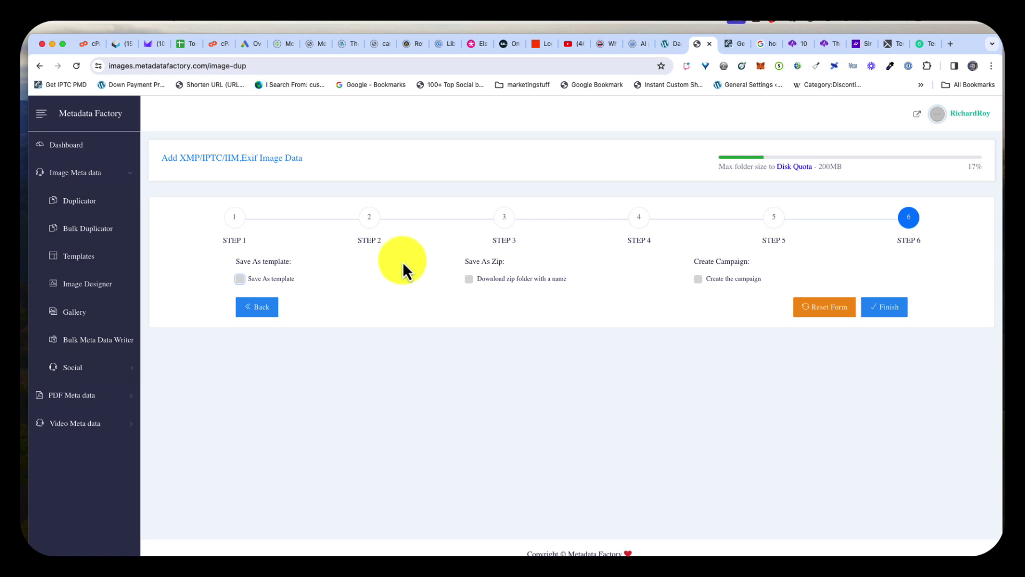
View the Bulk Duplicator, the saved image templates and the Image Designer under Image Meta data.
left_click(92, 234)
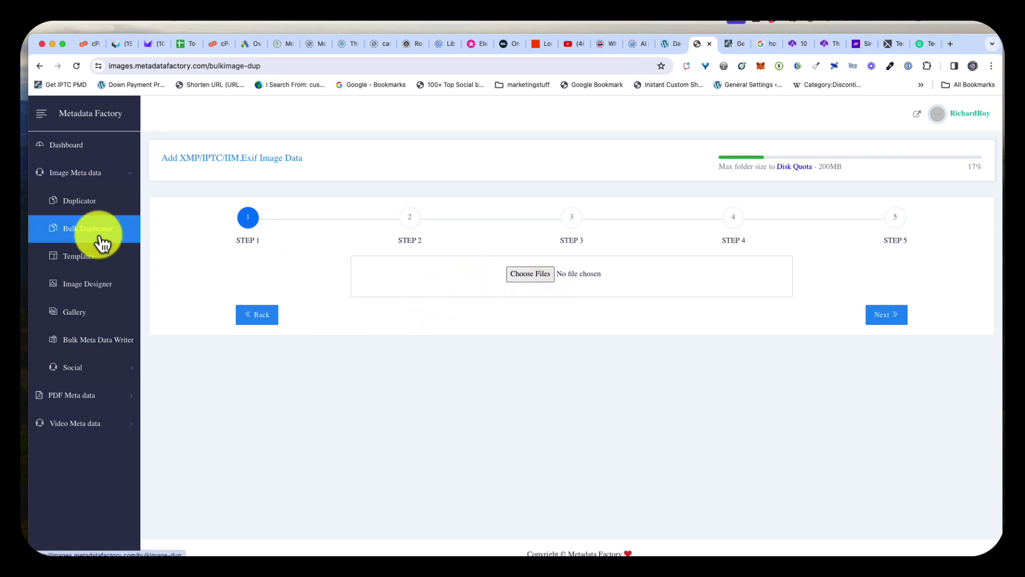
left_click(78, 264)
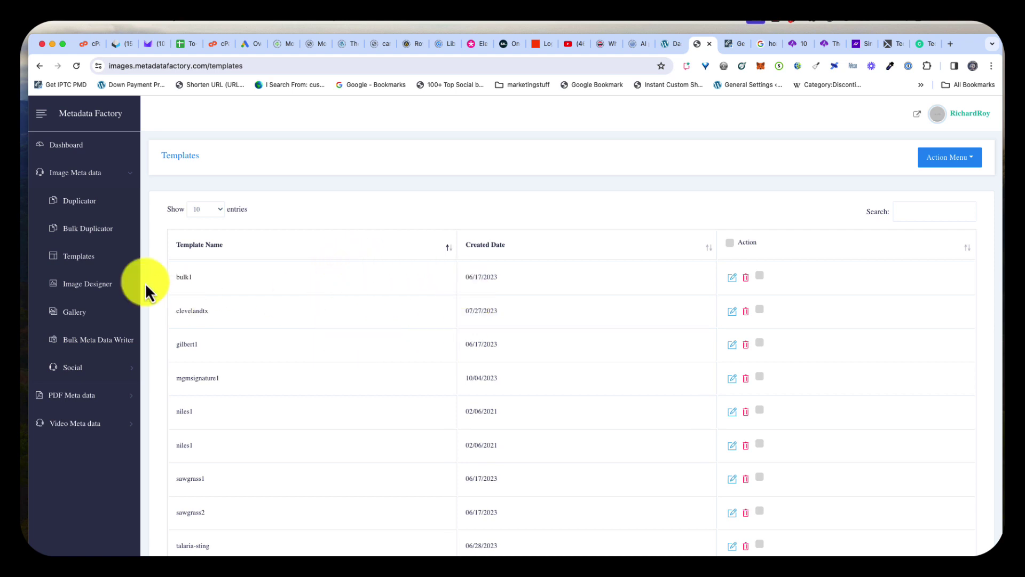
left_click(87, 288)
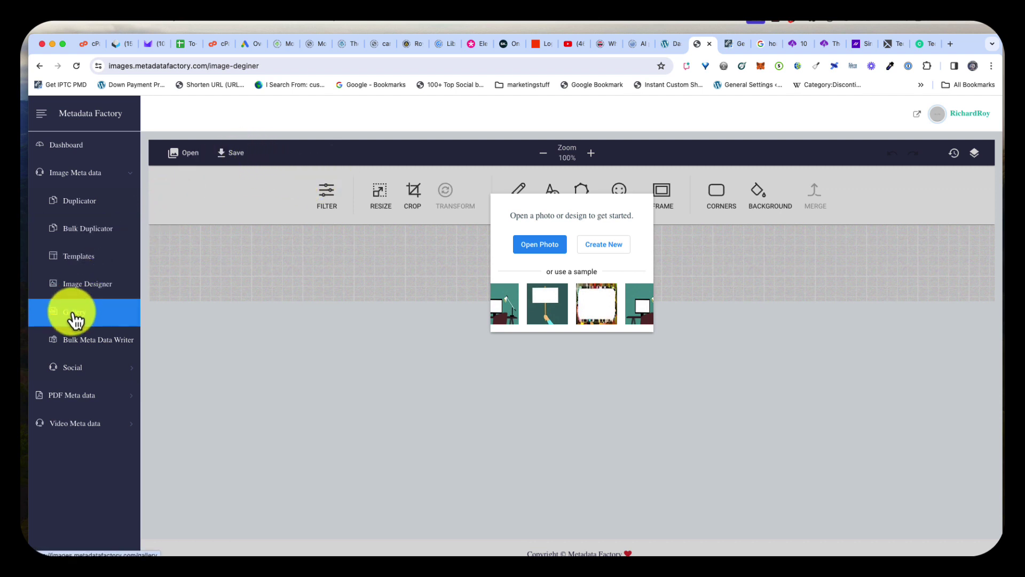
In the image Duplicator, choose Upload Image From Gallery as the source and view the available gallery images.
left_click(83, 201)
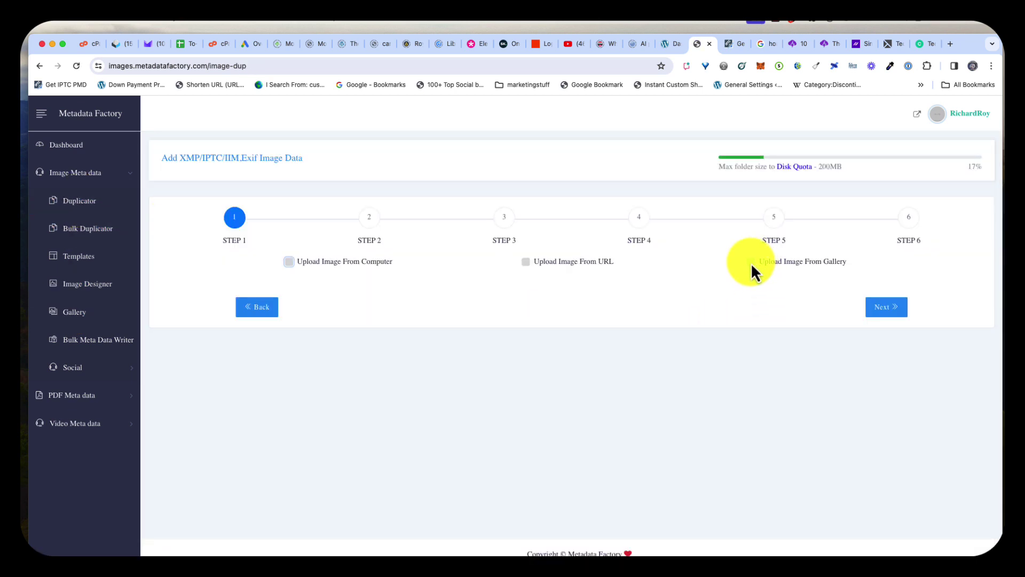
left_click(751, 262)
scroll(791, 351, "down", 1)
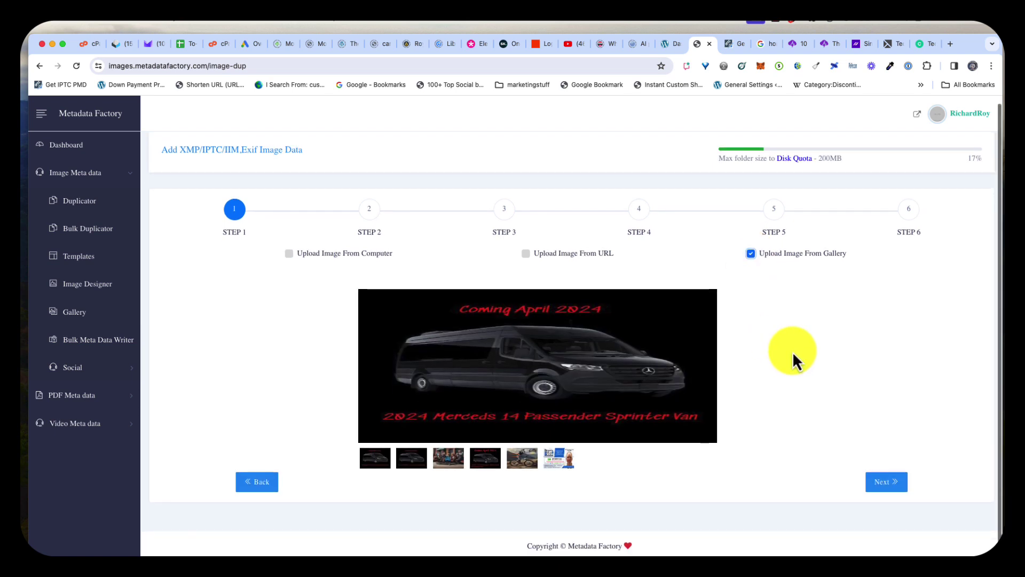
scroll(792, 351, "up", 1)
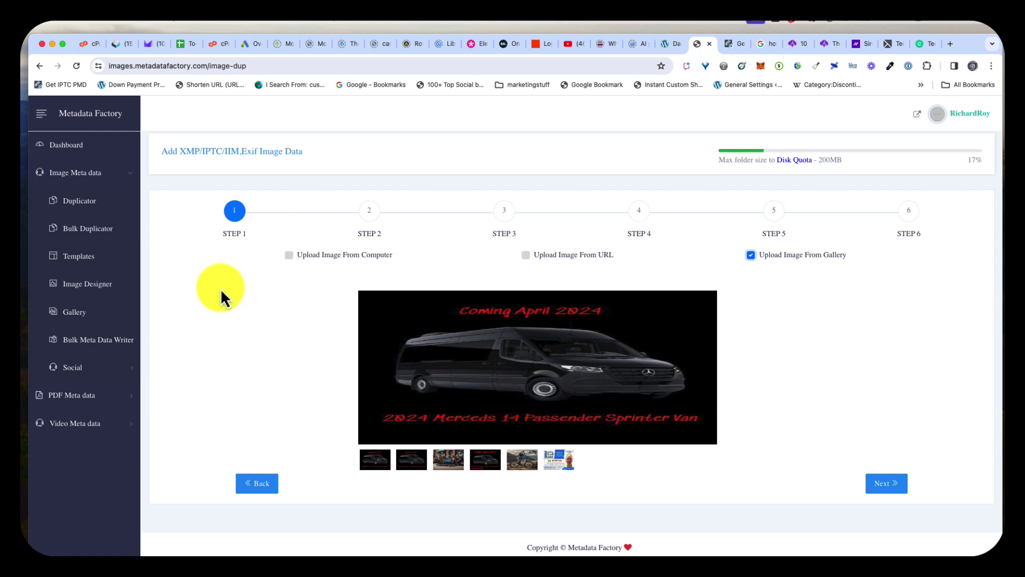
View the Image Designer and Bulk Meta Data Writer pages, plus the Social options under Image Meta data.
left_click(76, 291)
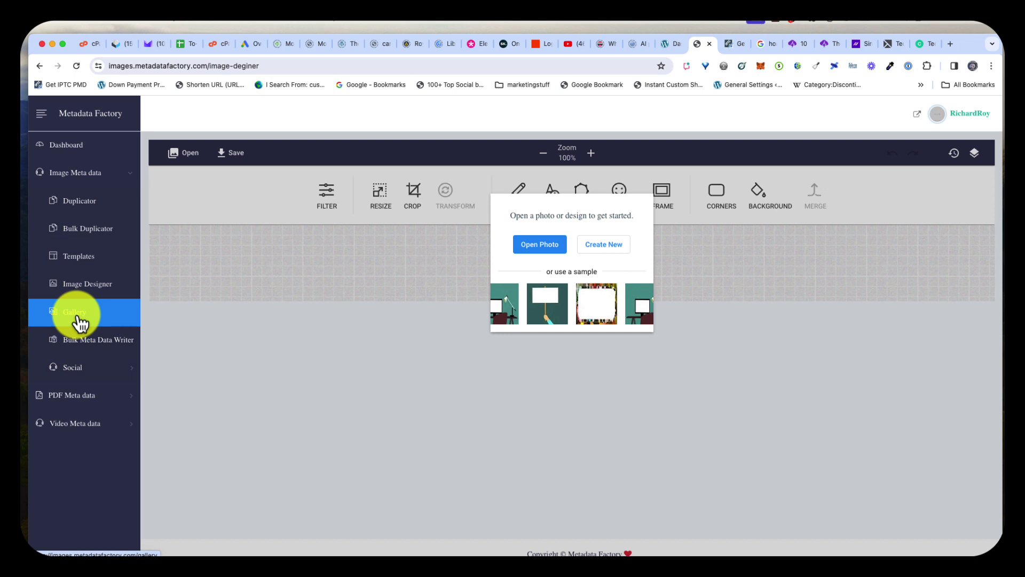
left_click(91, 351)
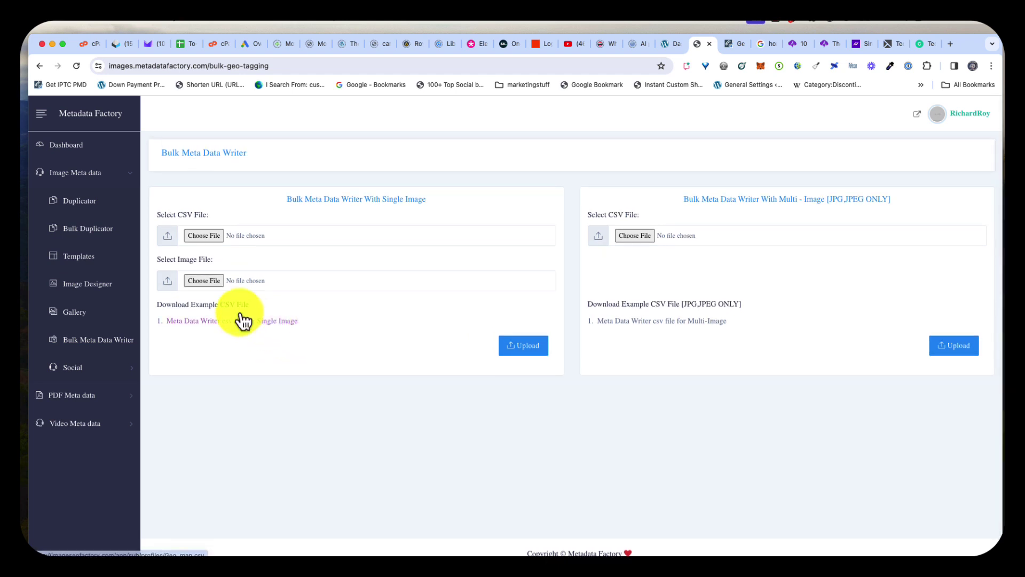
left_click(83, 368)
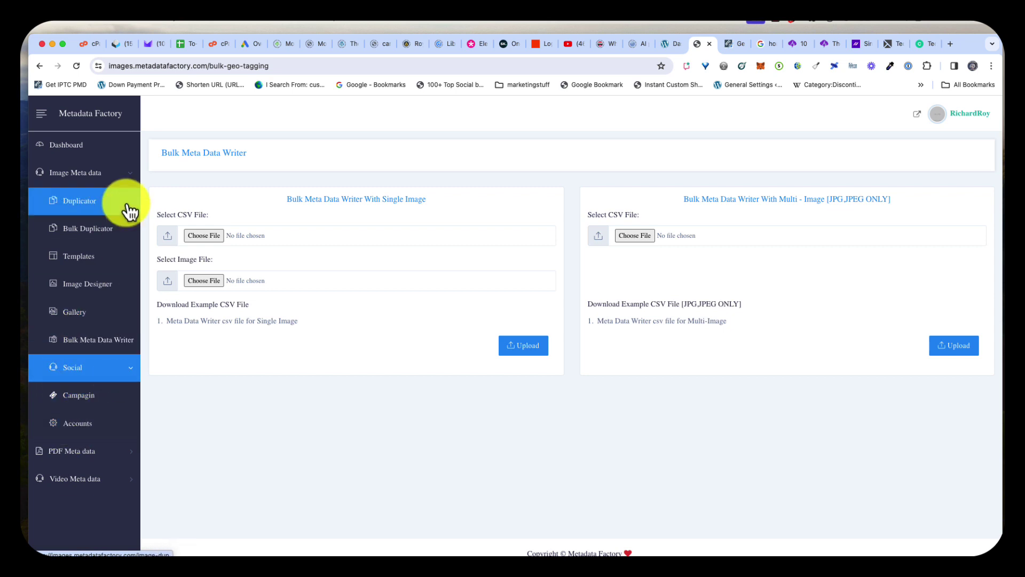
left_click(136, 180)
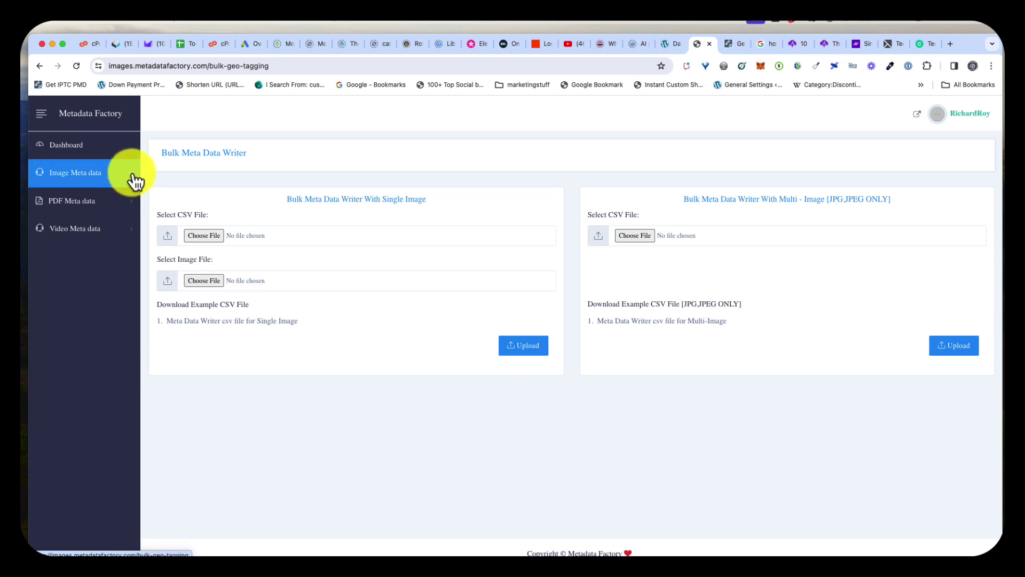
Examine the PDF Metadata form and the PDF Metadata Reader page in the PDF Meta data section.
left_click(134, 209)
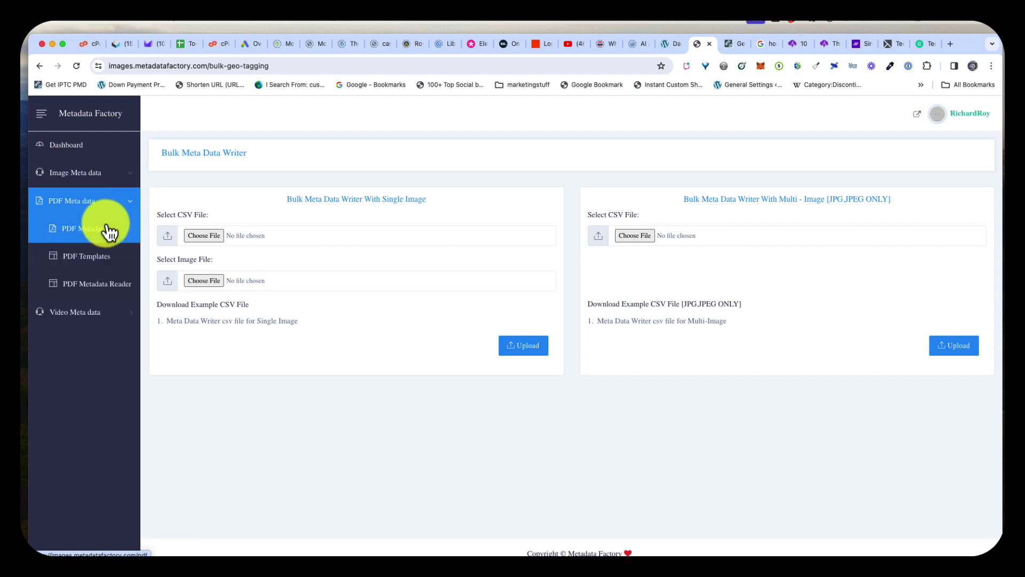
left_click(84, 235)
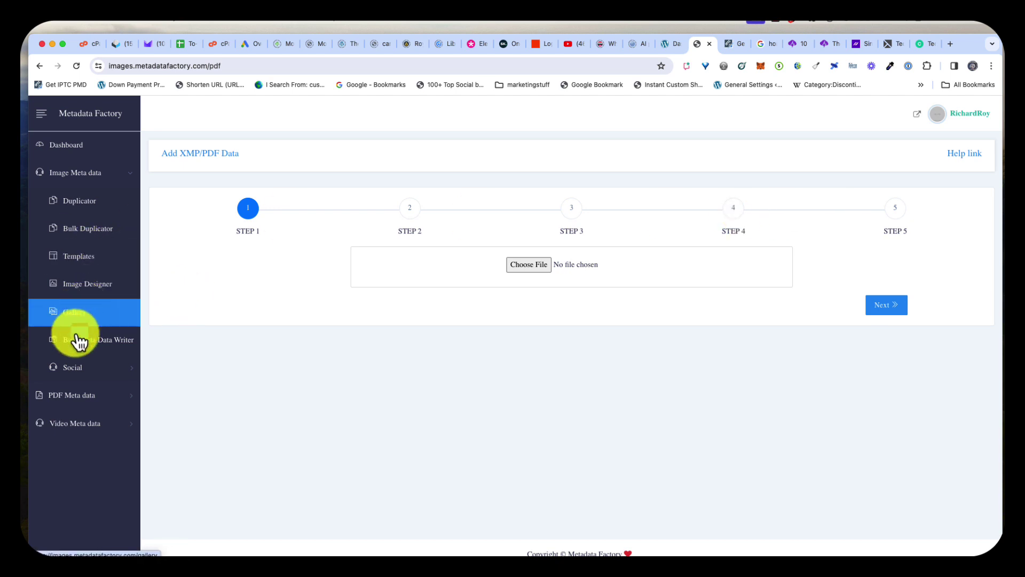
left_click(119, 401)
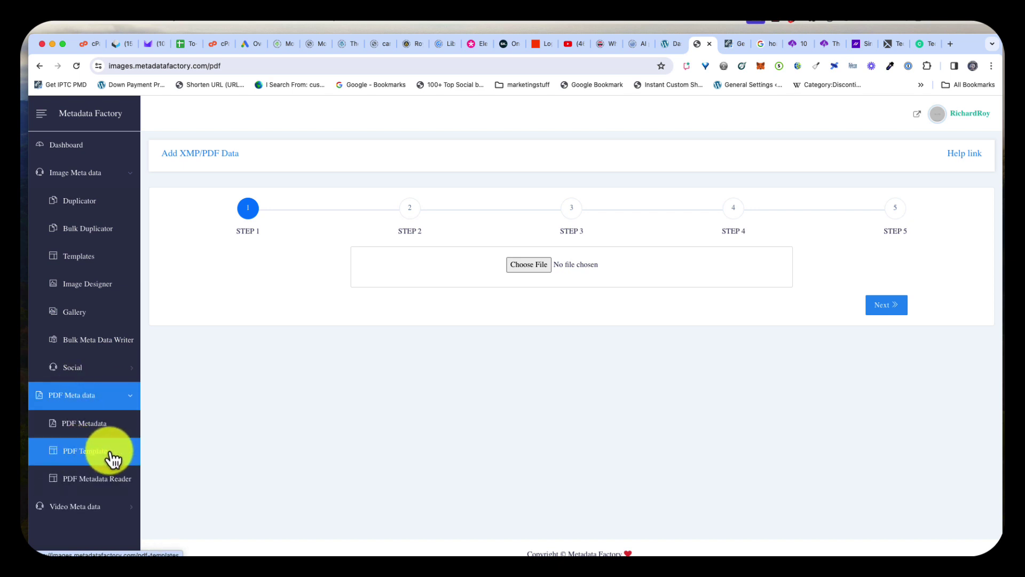
left_click(98, 485)
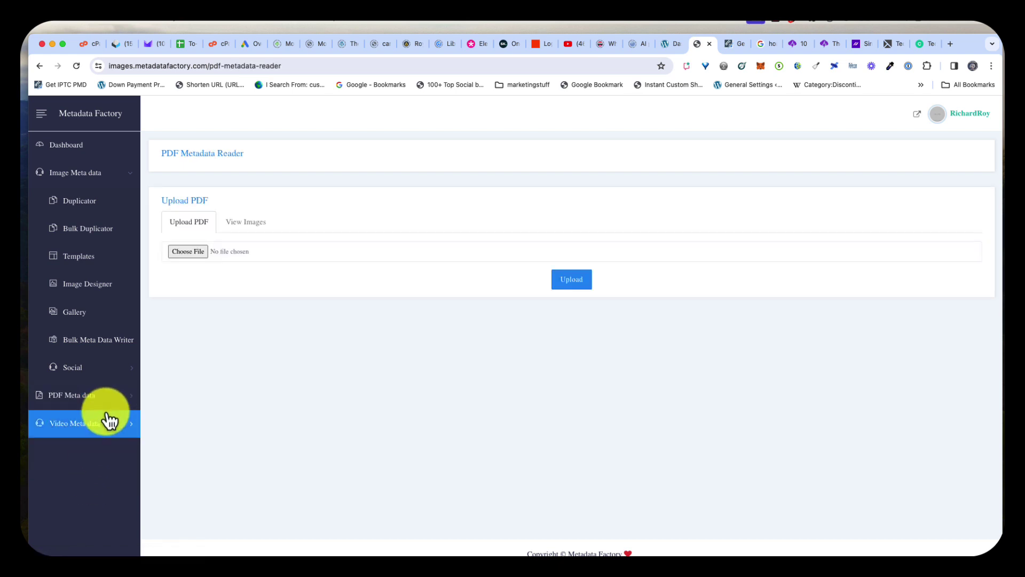
left_click(116, 405)
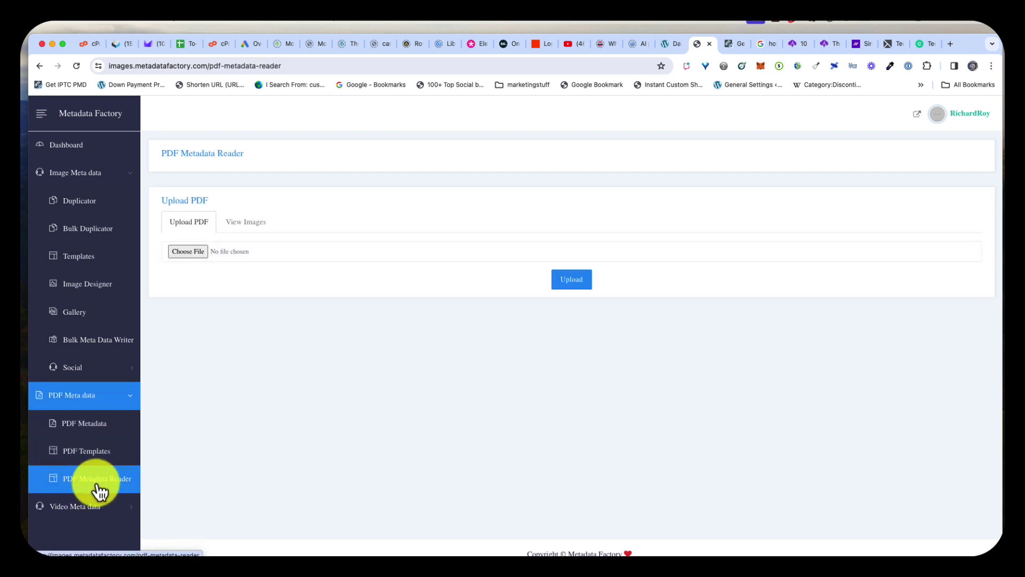
left_click(97, 484)
left_click(120, 398)
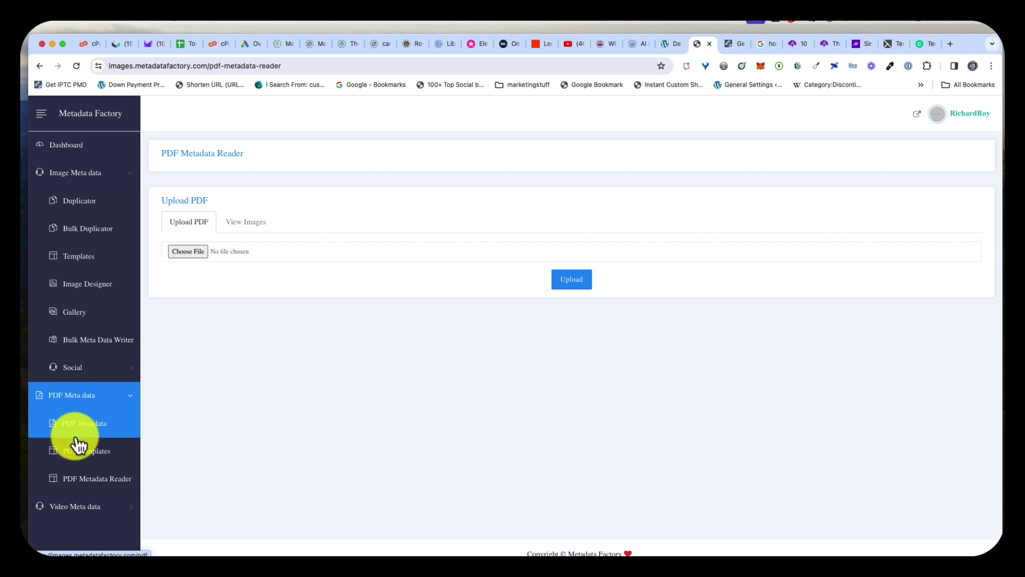
left_click(123, 404)
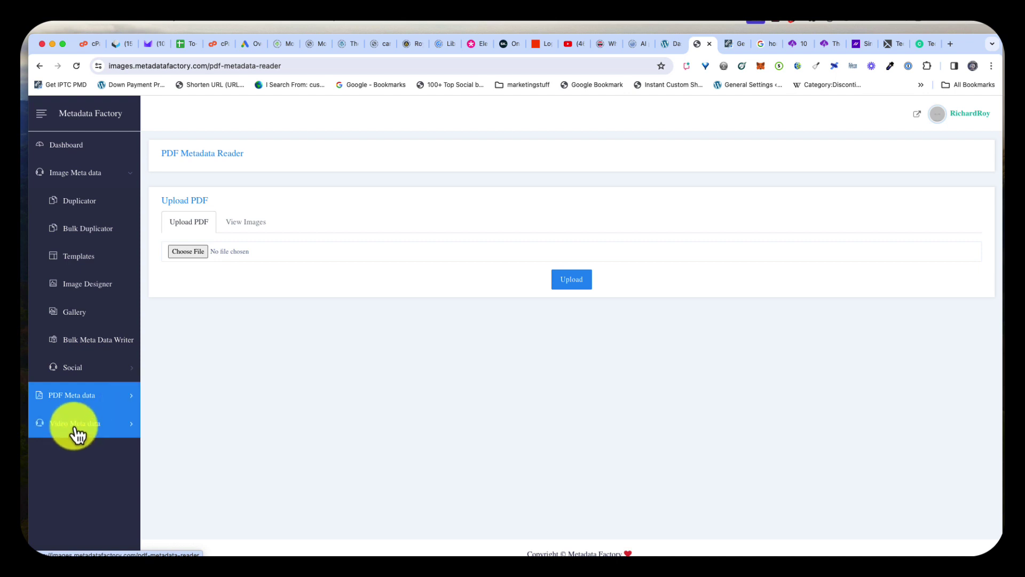
Examine the Video Metadata form and the options available in the Video Meta data section.
left_click(78, 433)
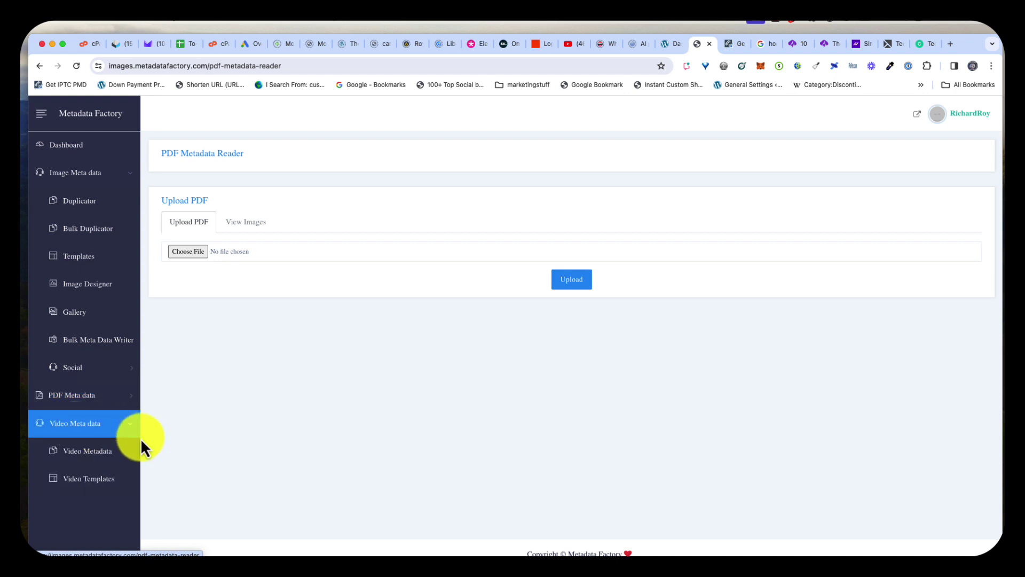
left_click(104, 453)
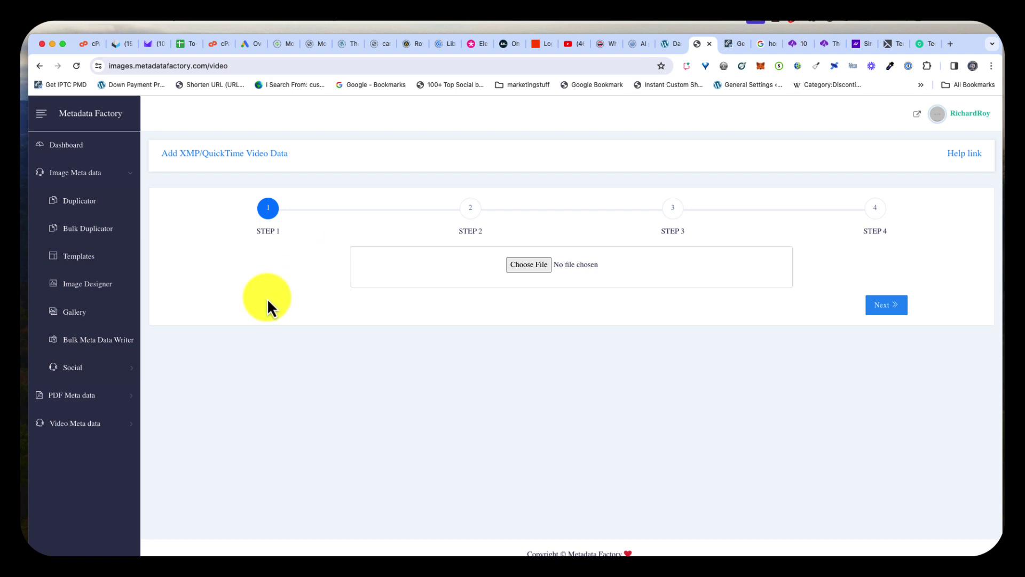
left_click(103, 435)
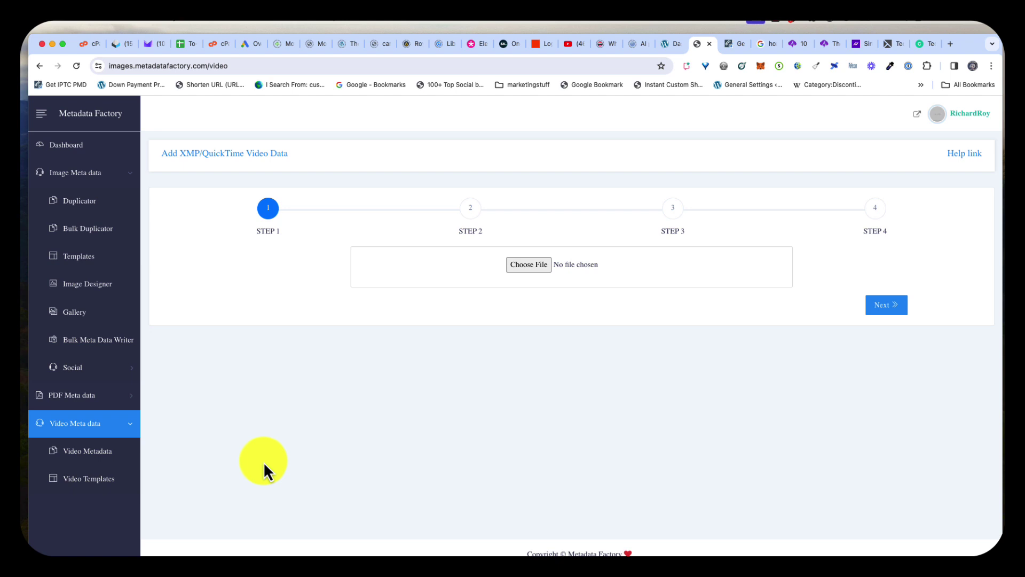
left_click(126, 179)
left_click(127, 180)
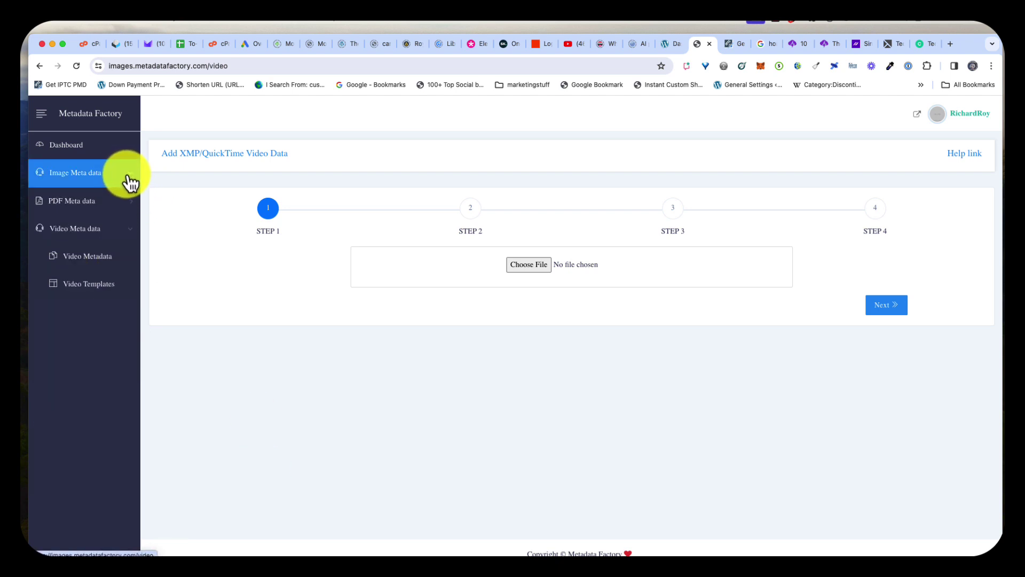